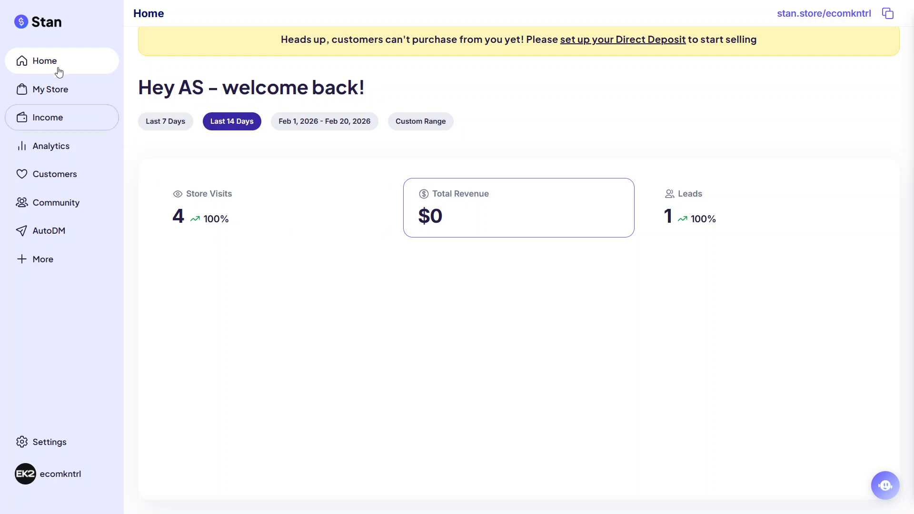
# Step: Start a new product of the Recurring Membership type in My Store
pyautogui.click(68, 92)
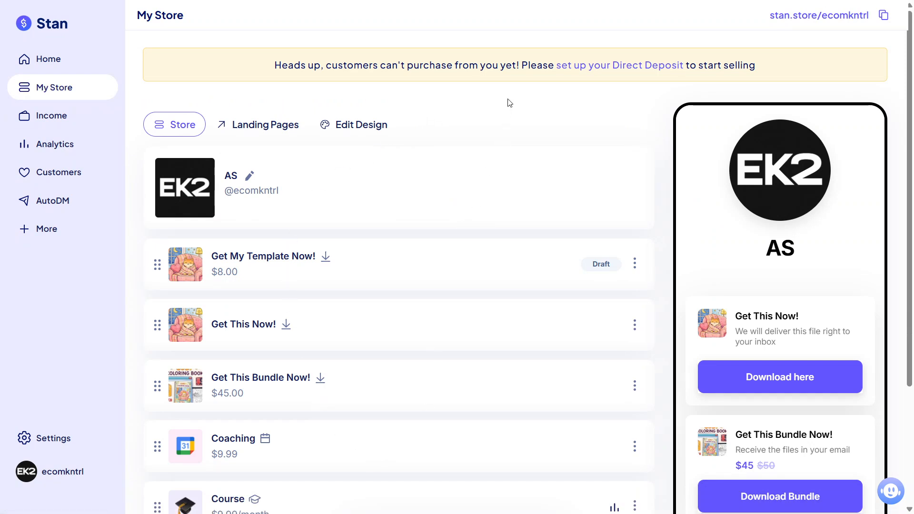
pyautogui.scroll(-4, 507, 93)
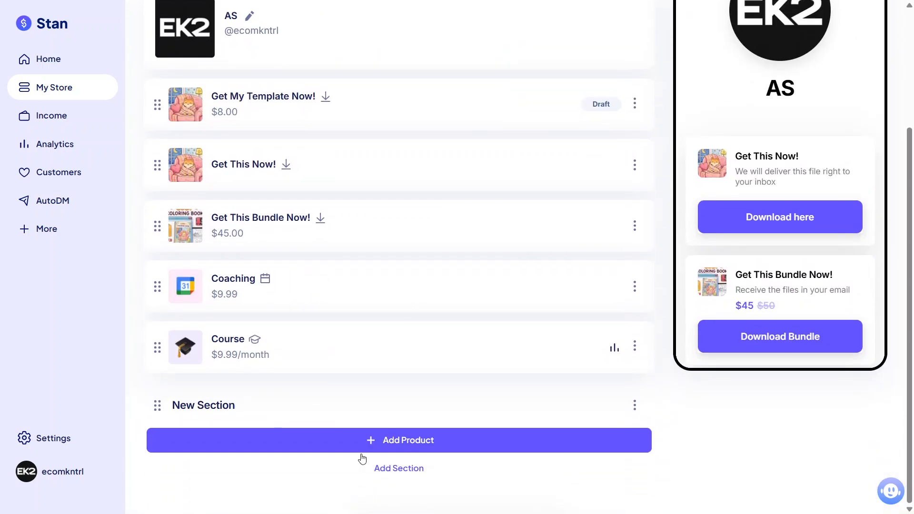
pyautogui.click(402, 450)
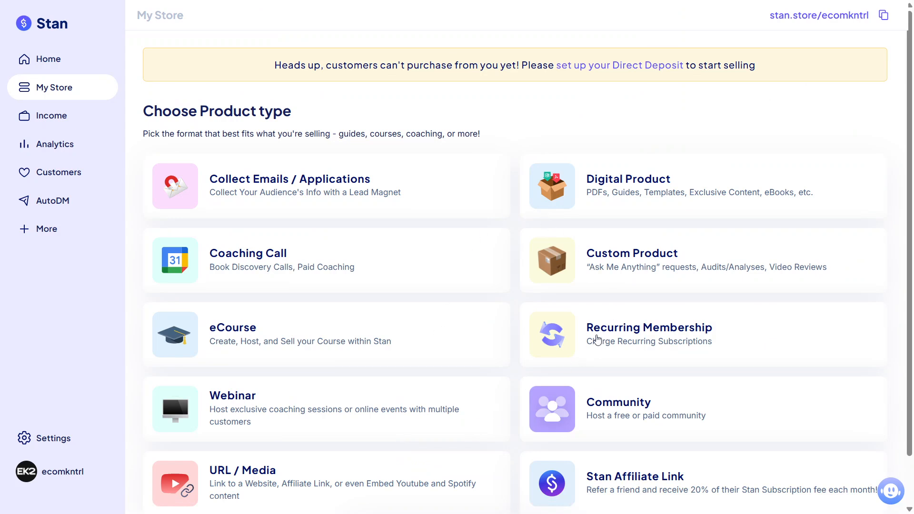
pyautogui.click(683, 343)
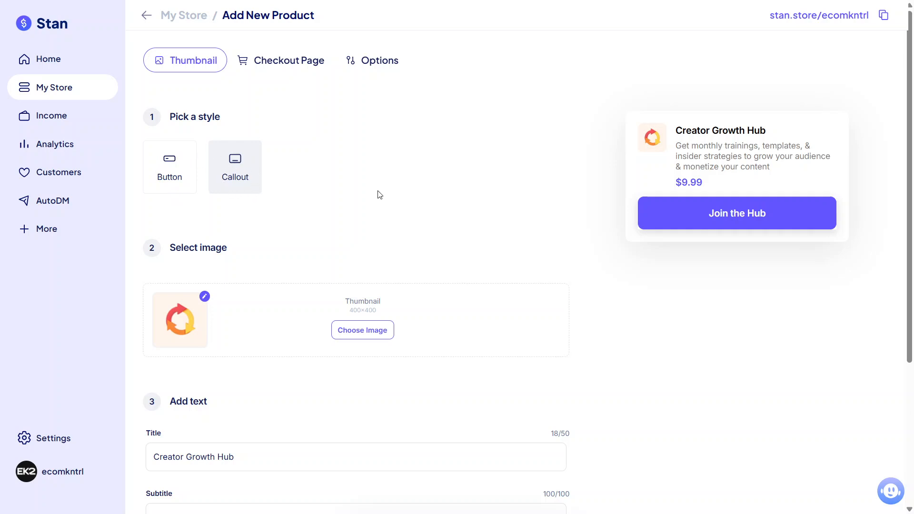
# Step: Look through the image choices for the membership's thumbnail without picking one
pyautogui.scroll(-1, 379, 195)
pyautogui.scroll(-3, 379, 195)
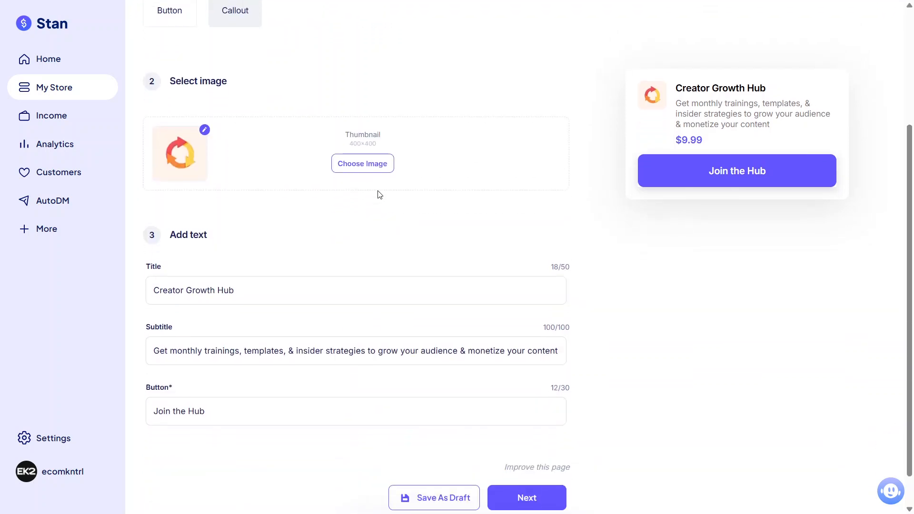
pyautogui.click(365, 164)
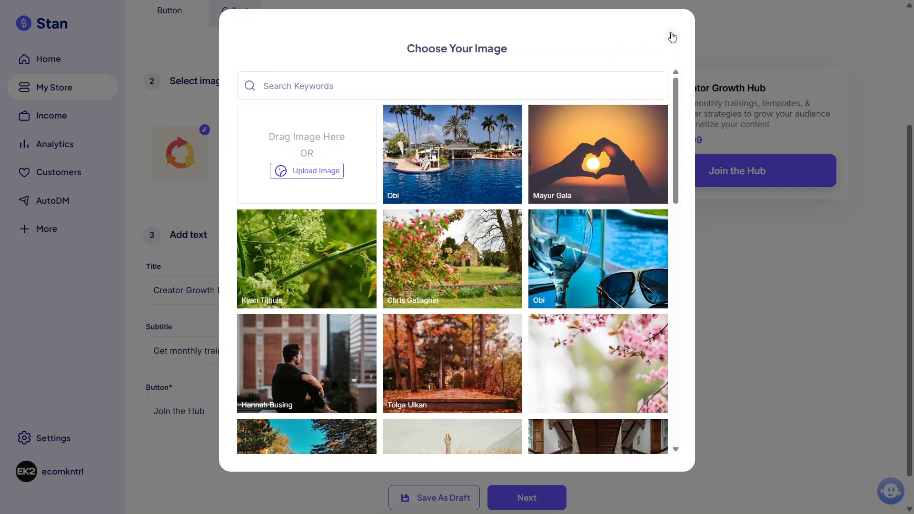
pyautogui.click(672, 37)
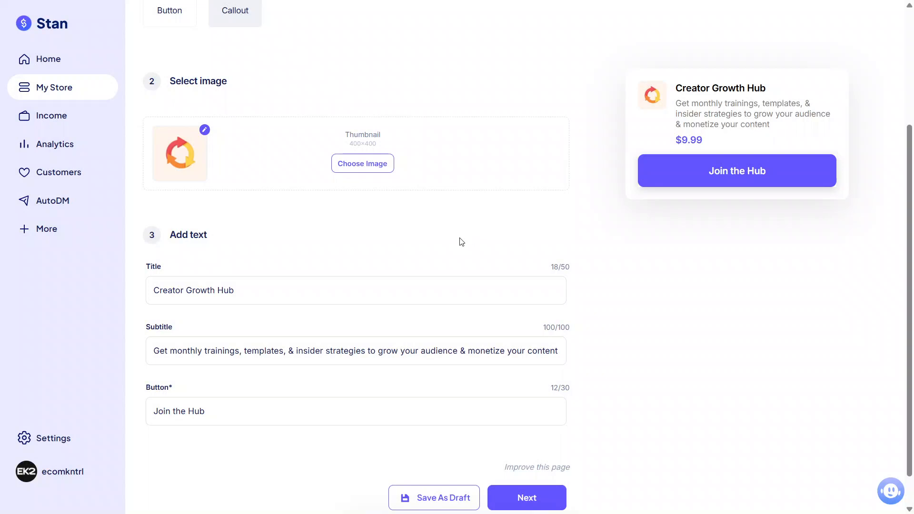
# Step: Review the thumbnail's title, subtitle and button text, and continue to the checkout page setup
pyautogui.tripleClick(428, 284)
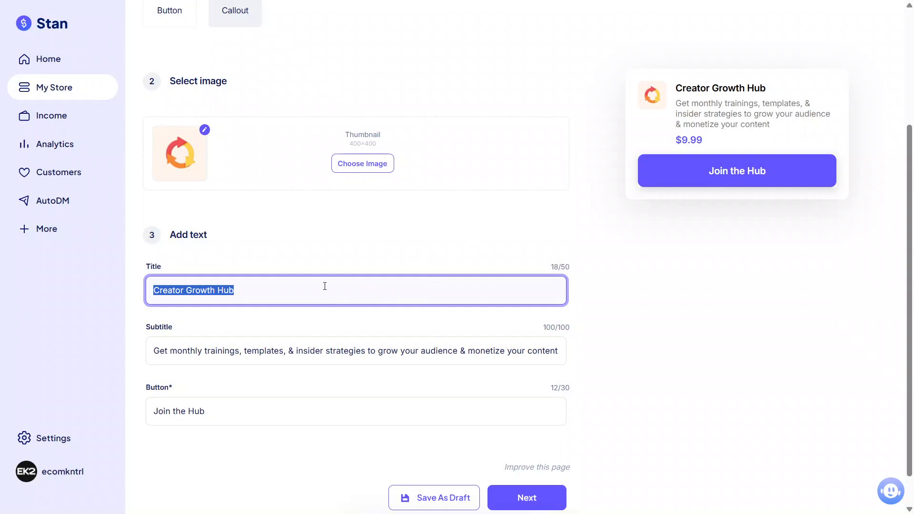
pyautogui.tripleClick(327, 351)
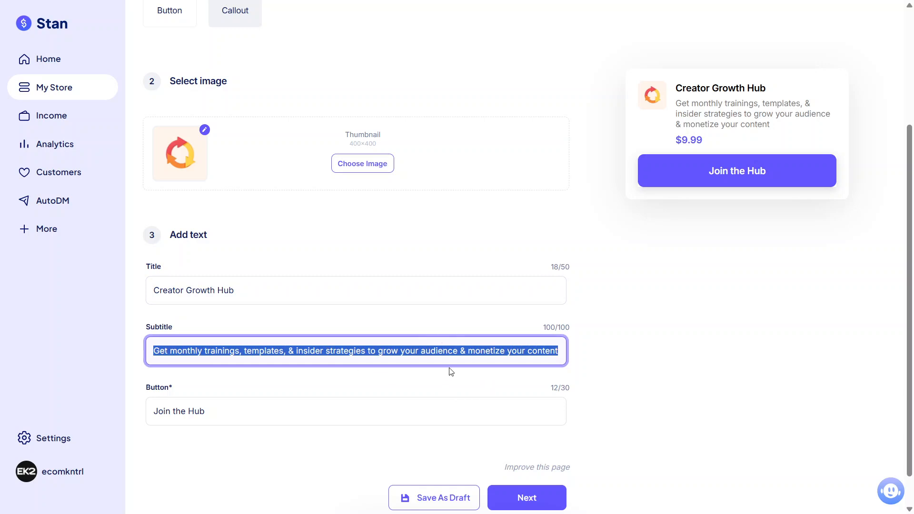
pyautogui.tripleClick(405, 414)
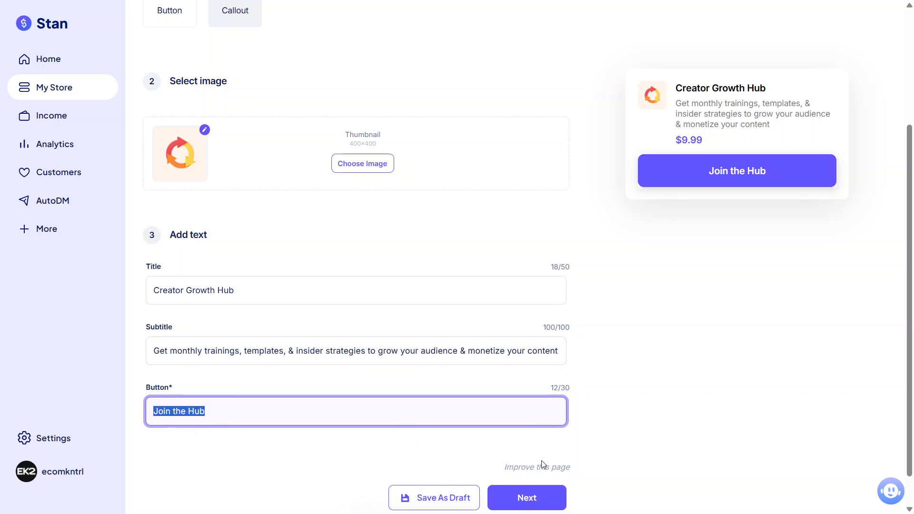
pyautogui.click(551, 502)
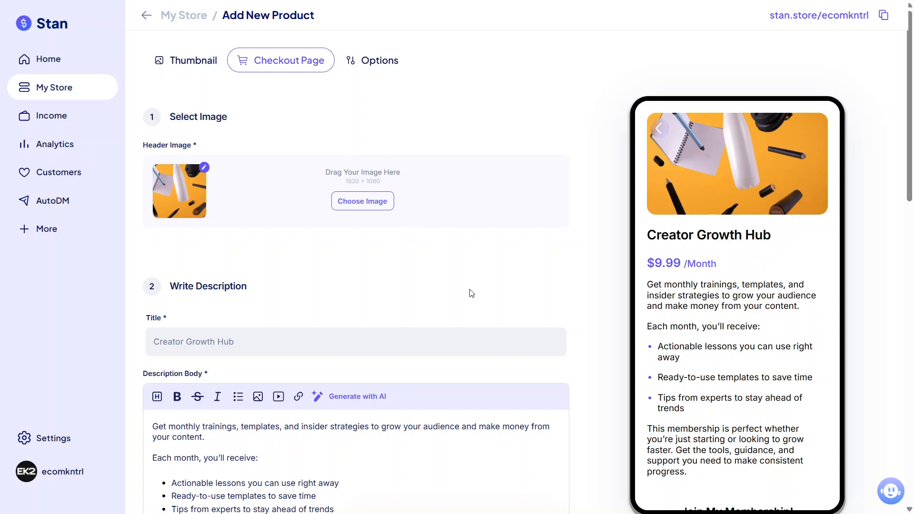
# Step: Examine the description body text of the membership's checkout page
pyautogui.scroll(-5, 471, 293)
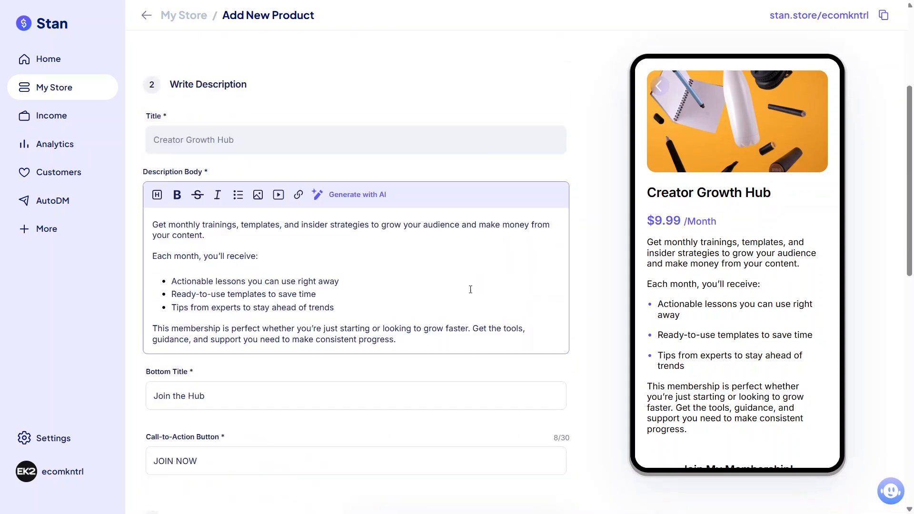
pyautogui.scroll(-1, 470, 289)
pyautogui.moveTo(411, 301); pyautogui.dragTo(157, 185)
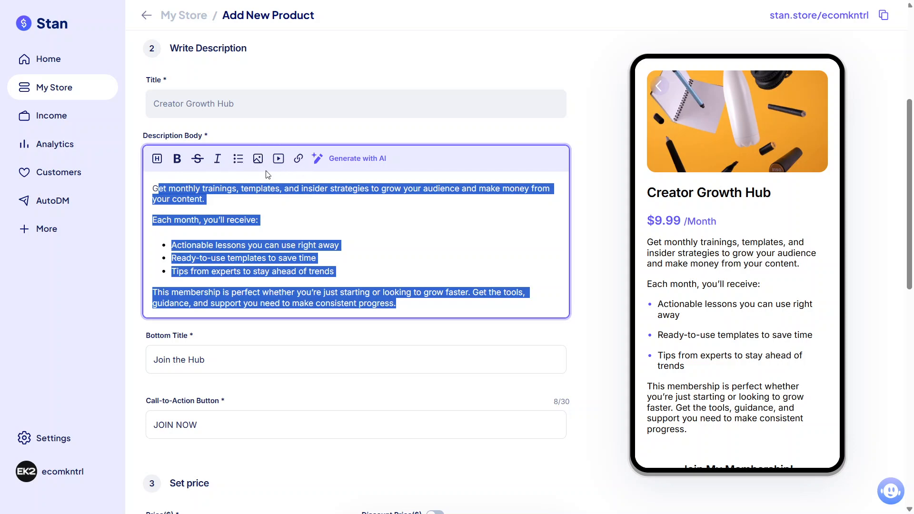
pyautogui.click(328, 341)
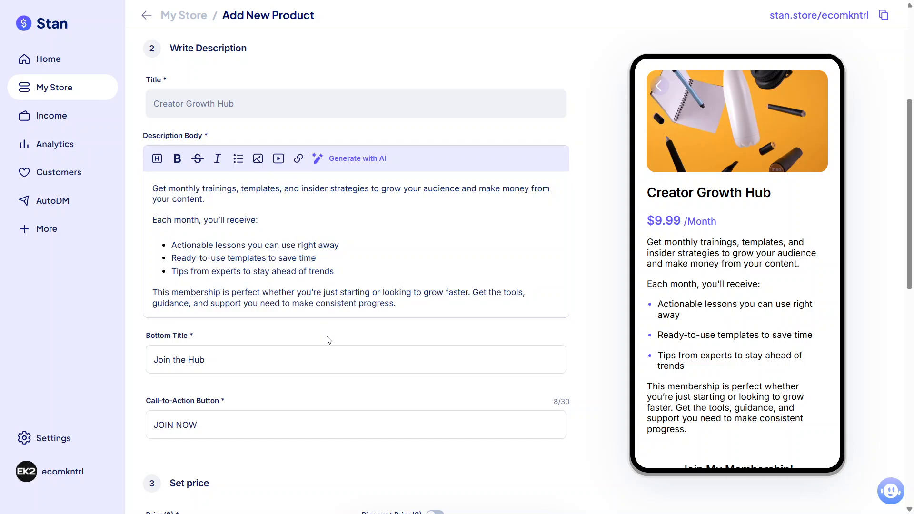
# Step: Check the membership's price and try the discount price option, switching it back off
pyautogui.scroll(-2, 328, 338)
pyautogui.scroll(-4, 328, 338)
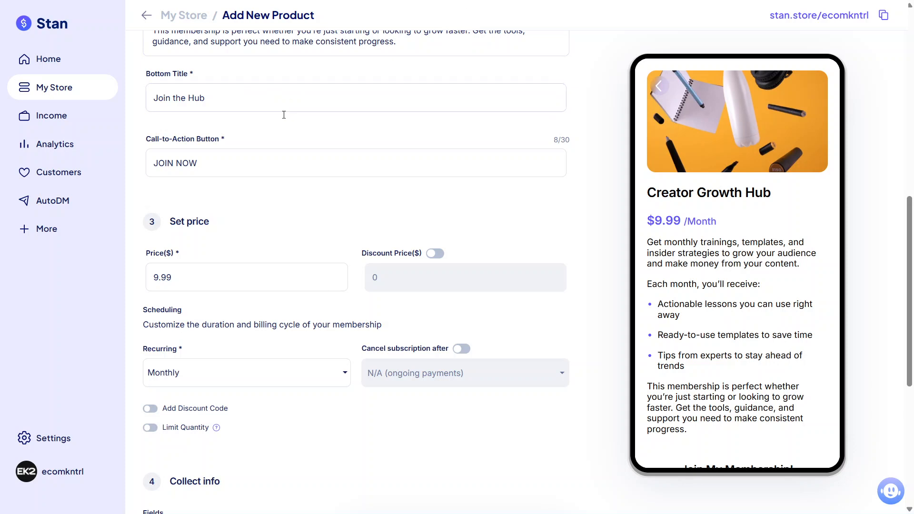
pyautogui.click(240, 277)
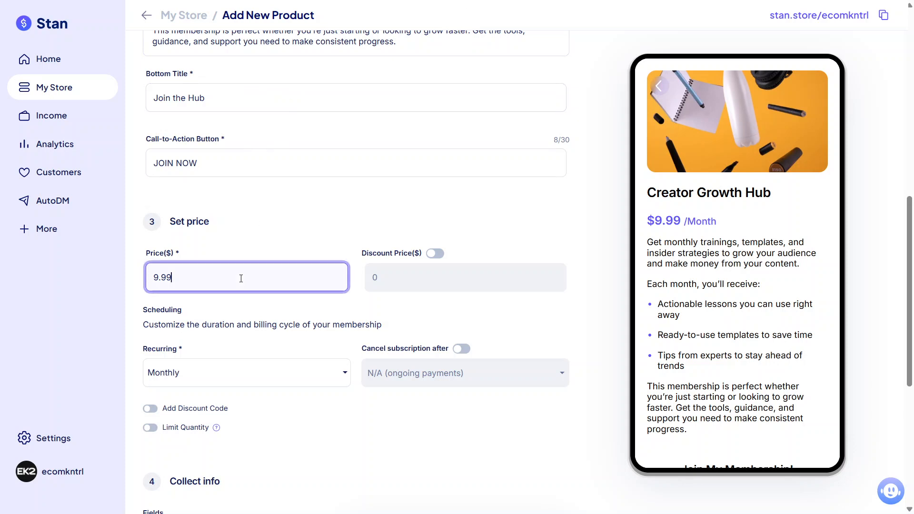
pyautogui.hotkey('ctrl', 'a')
pyautogui.click(433, 253)
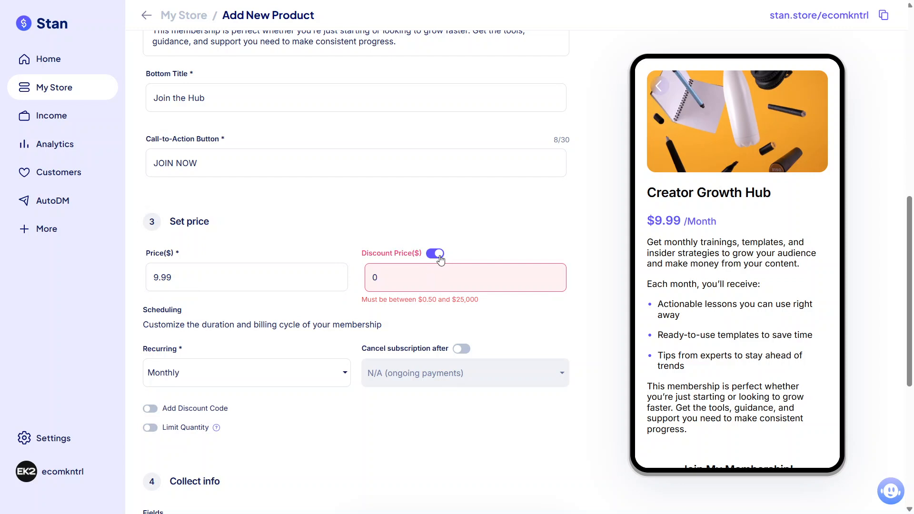
pyautogui.click(439, 257)
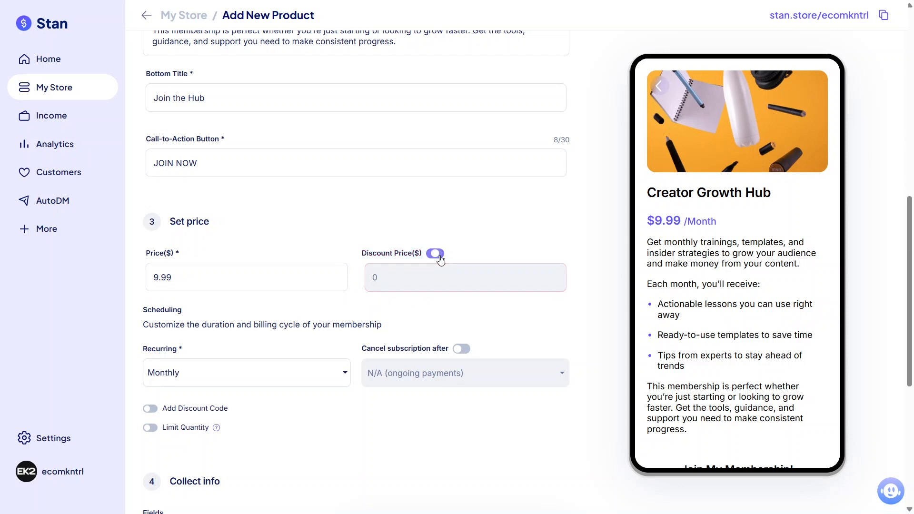
# Step: View the available recurring billing intervals without changing the selection
pyautogui.click(304, 383)
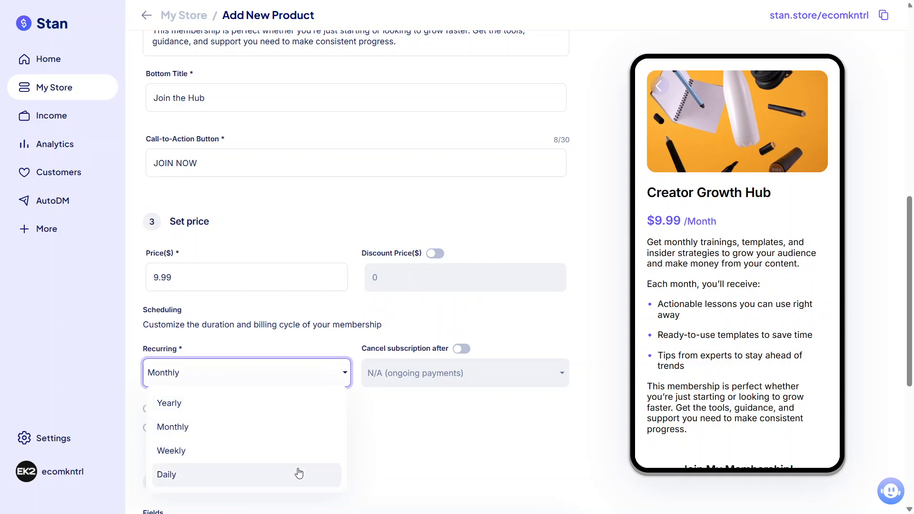
pyautogui.click(399, 451)
# Step: Try the option that cancels the subscription after a set period, view its durations, and disable it again
pyautogui.scroll(-1, 399, 451)
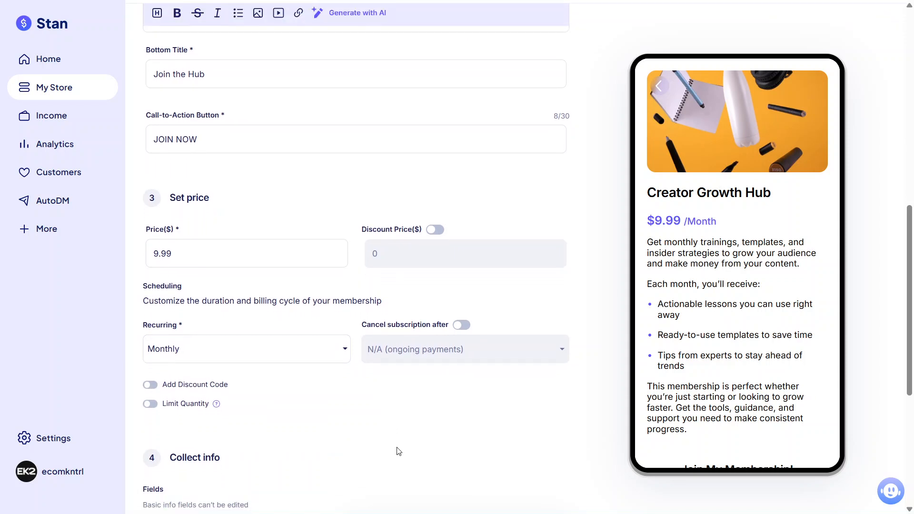
pyautogui.scroll(-5, 399, 451)
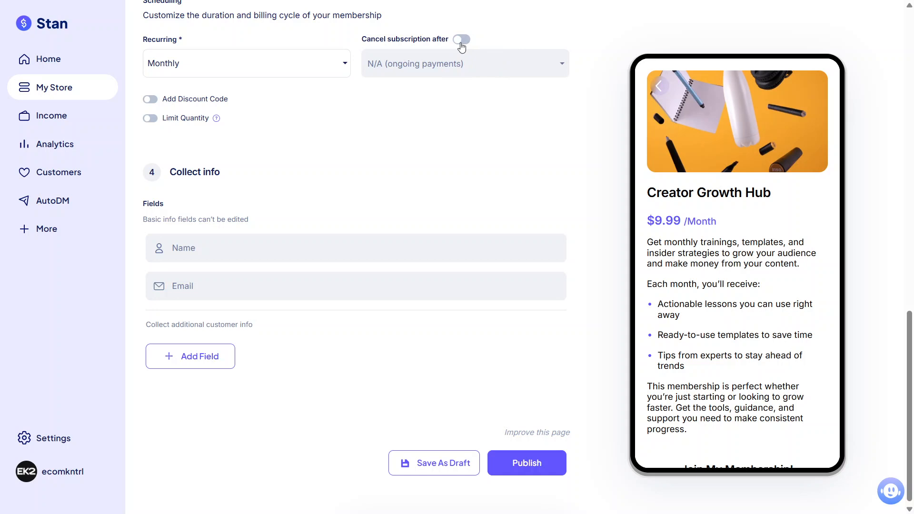
pyautogui.click(461, 42)
pyautogui.click(457, 68)
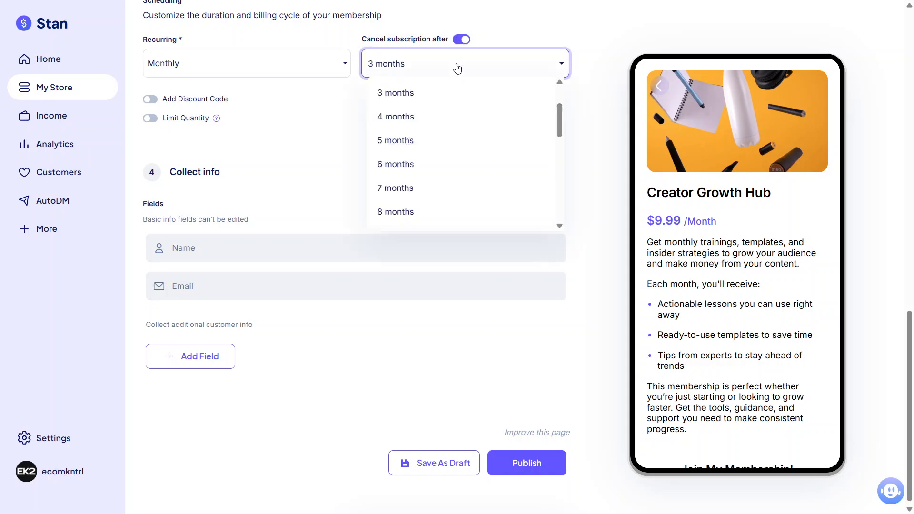
pyautogui.click(458, 67)
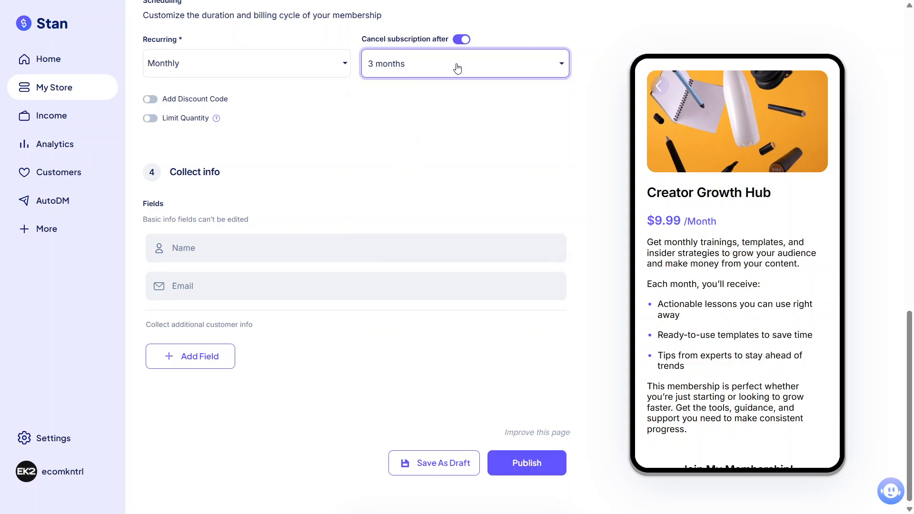
pyautogui.click(461, 41)
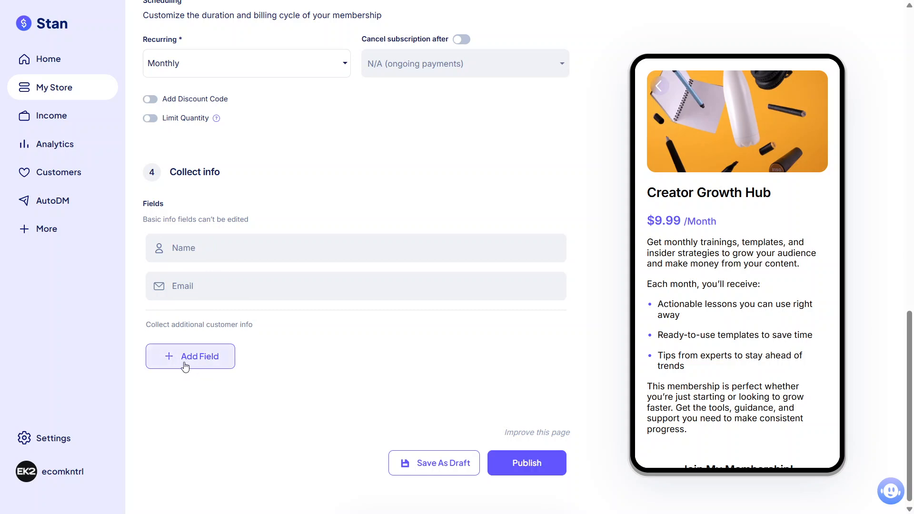
# Step: View the field types for collecting additional customer info without adding one, and publish the membership product
pyautogui.click(186, 366)
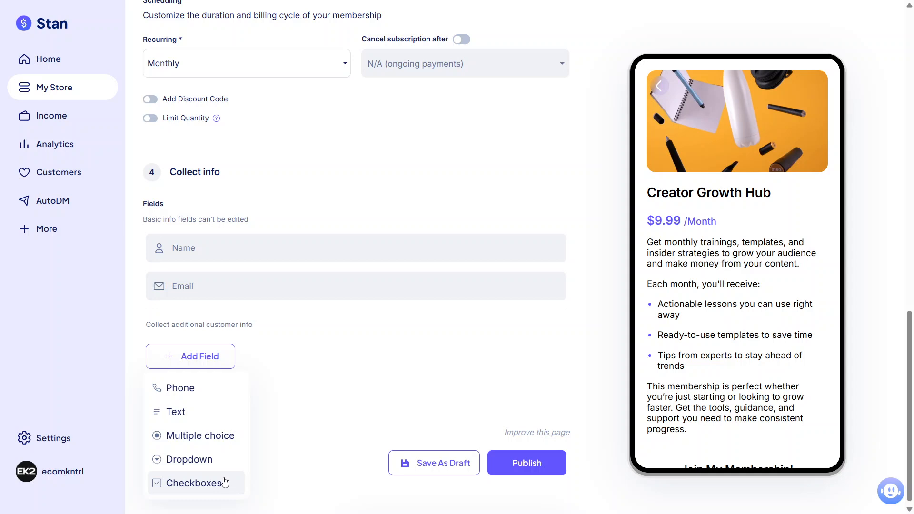
pyautogui.click(519, 381)
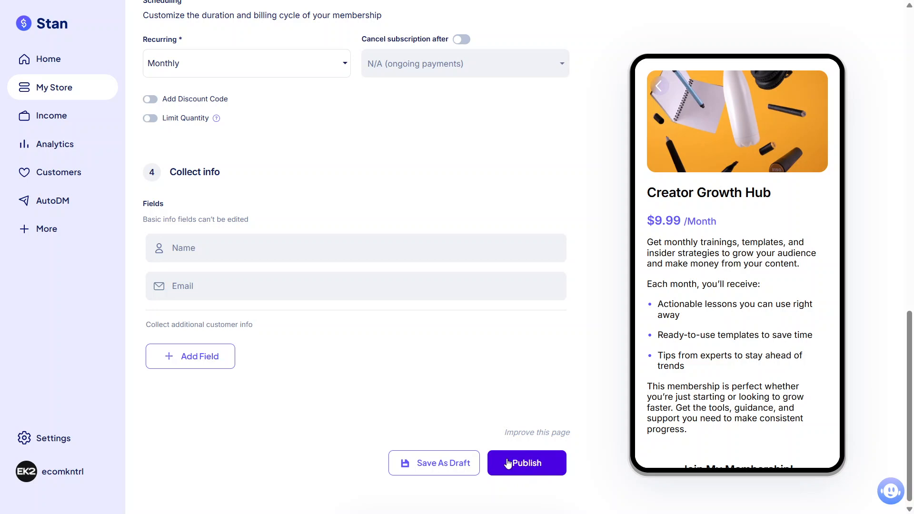
pyautogui.click(538, 468)
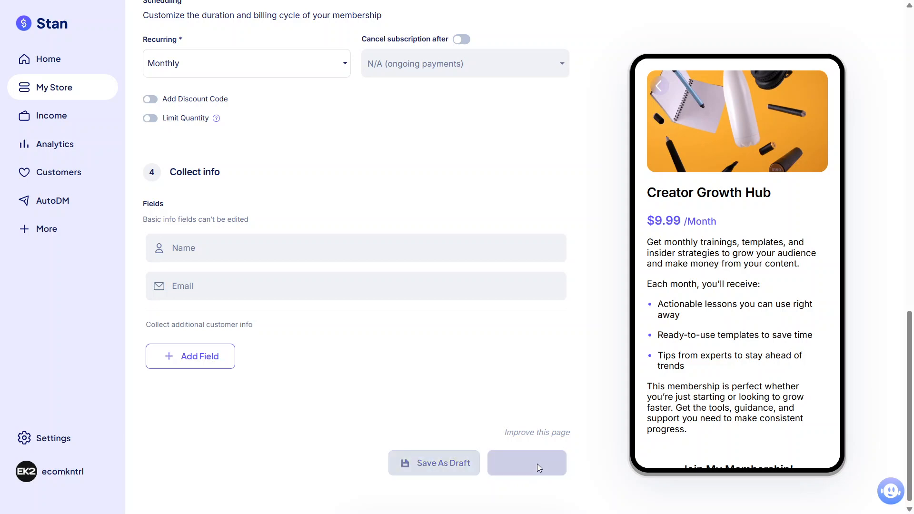